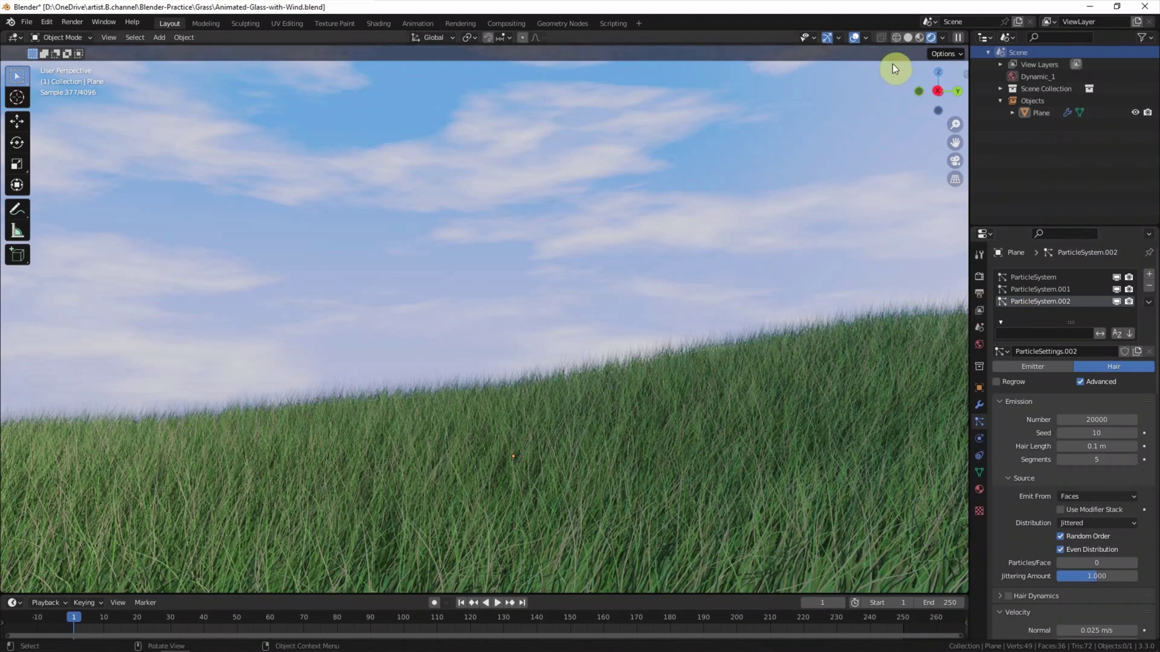
# Switch to Solid shading and hide ParticleSystem.001 and ParticleSystem.002 in the viewport
pyautogui.click(908, 37)
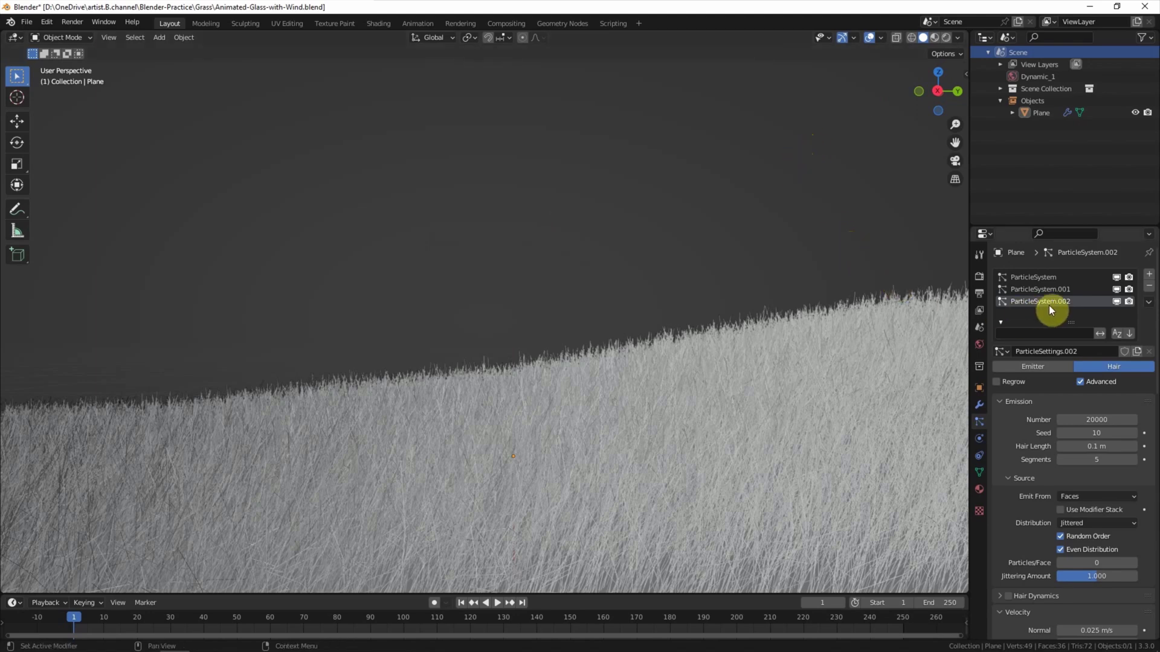
pyautogui.click(1116, 300)
pyautogui.click(1116, 289)
pyautogui.click(1128, 289)
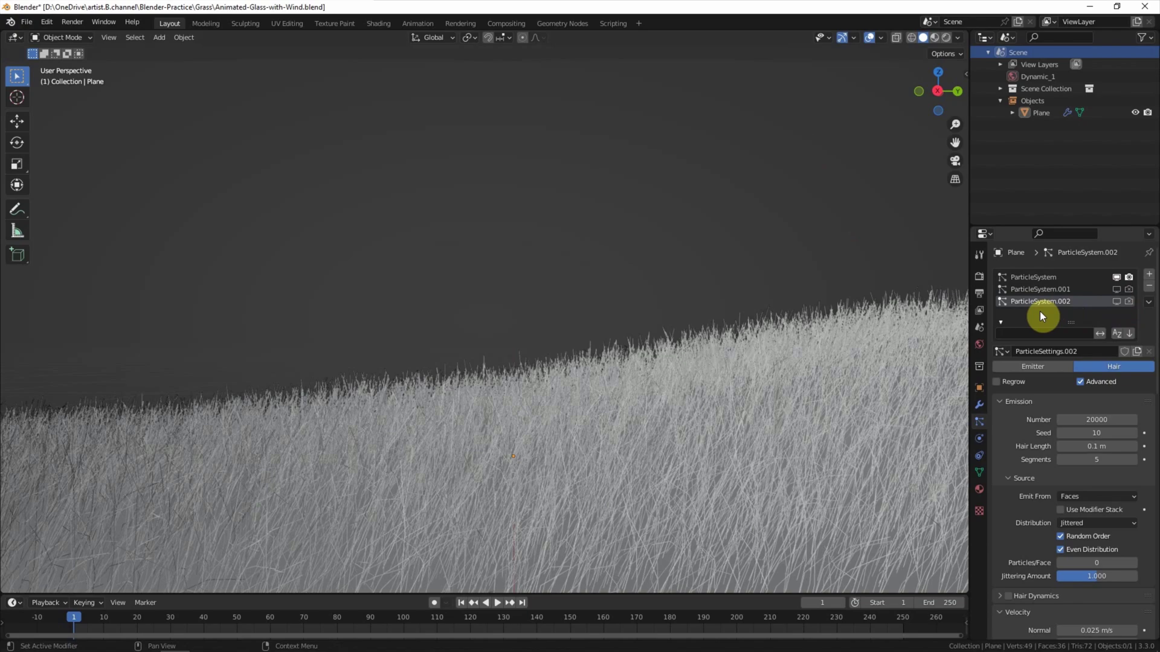
pyautogui.moveTo(741, 255); pyautogui.dragTo(724, 328, button='middle')
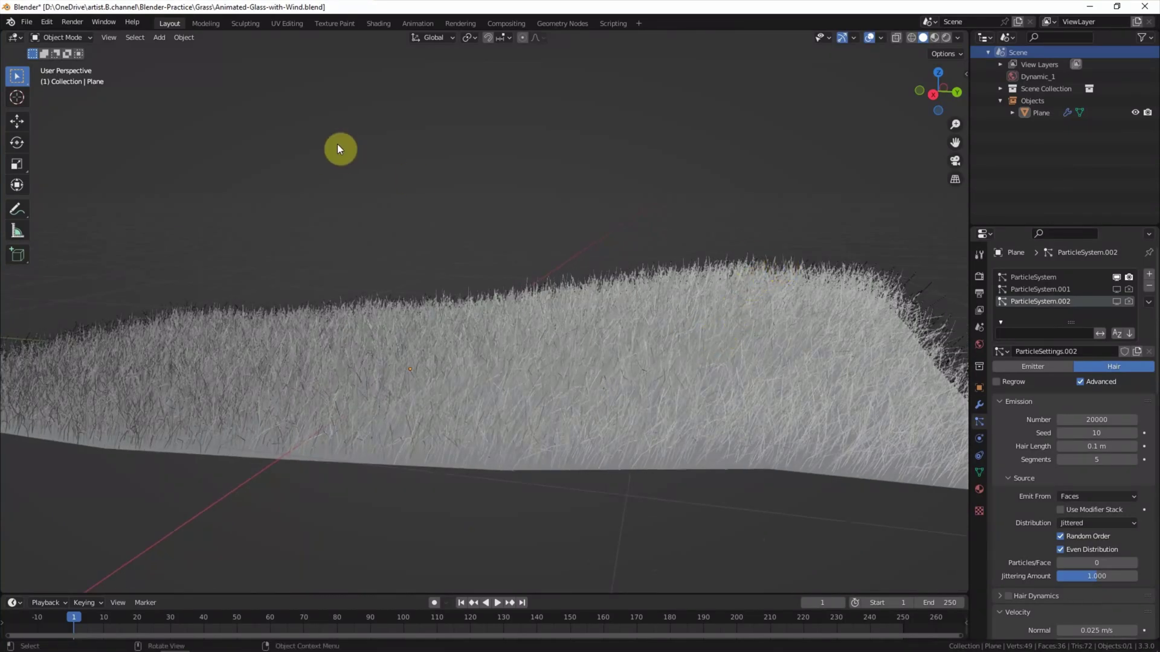
# Add a Wind force field to the scene
pyautogui.click(158, 38)
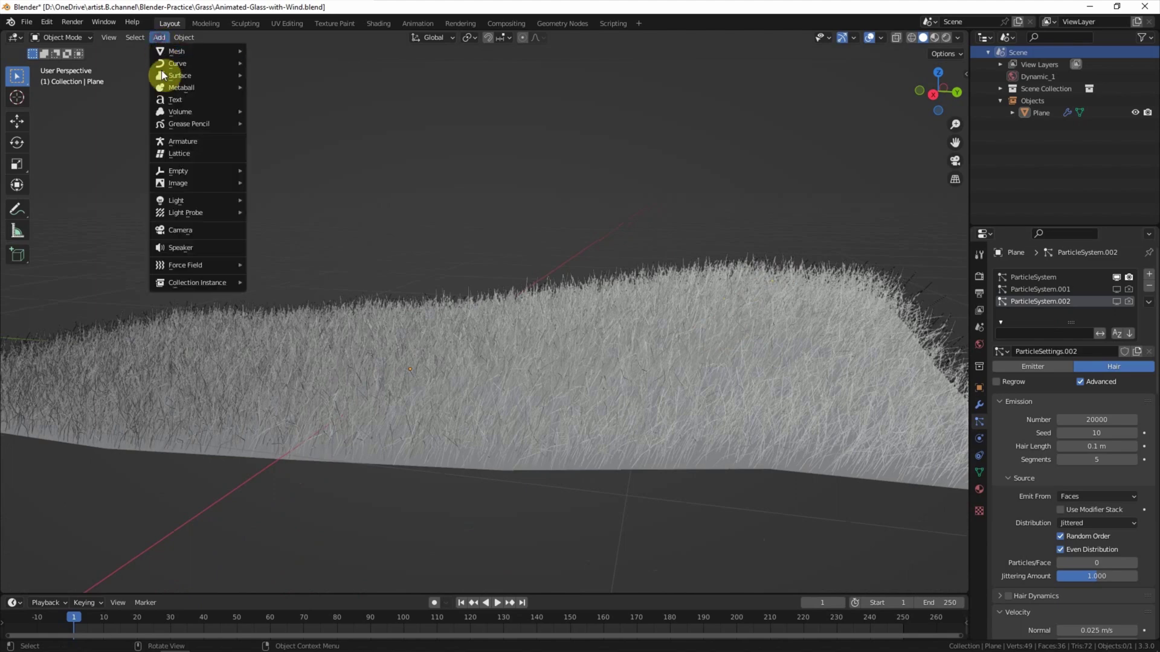
pyautogui.moveTo(197, 270)
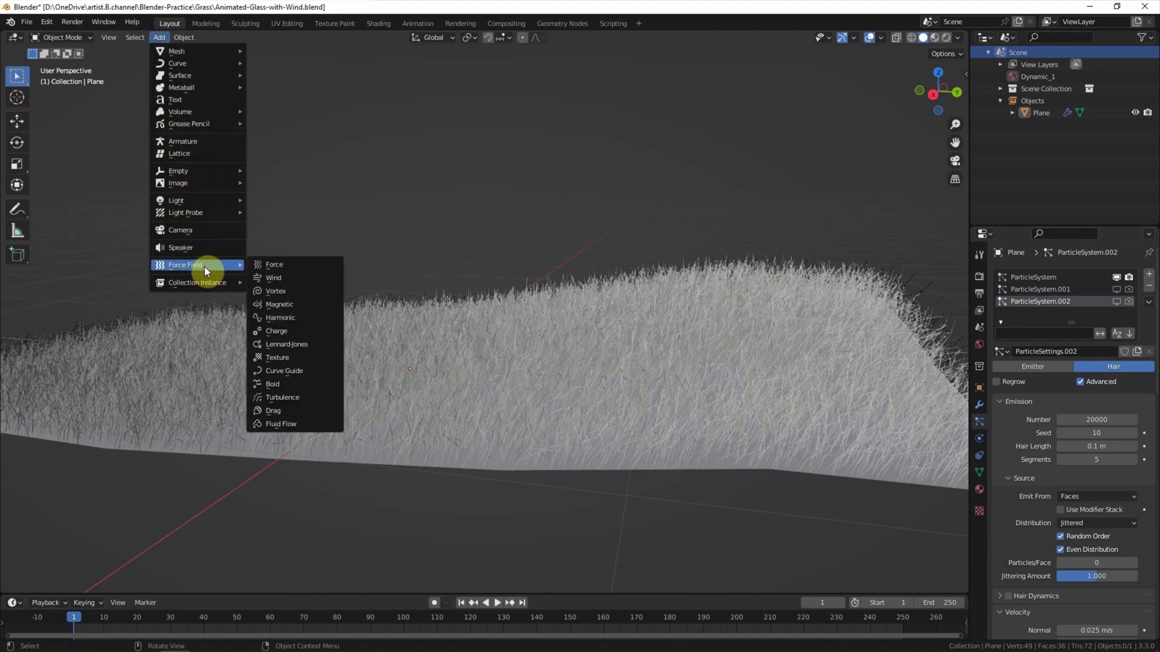
pyautogui.click(279, 278)
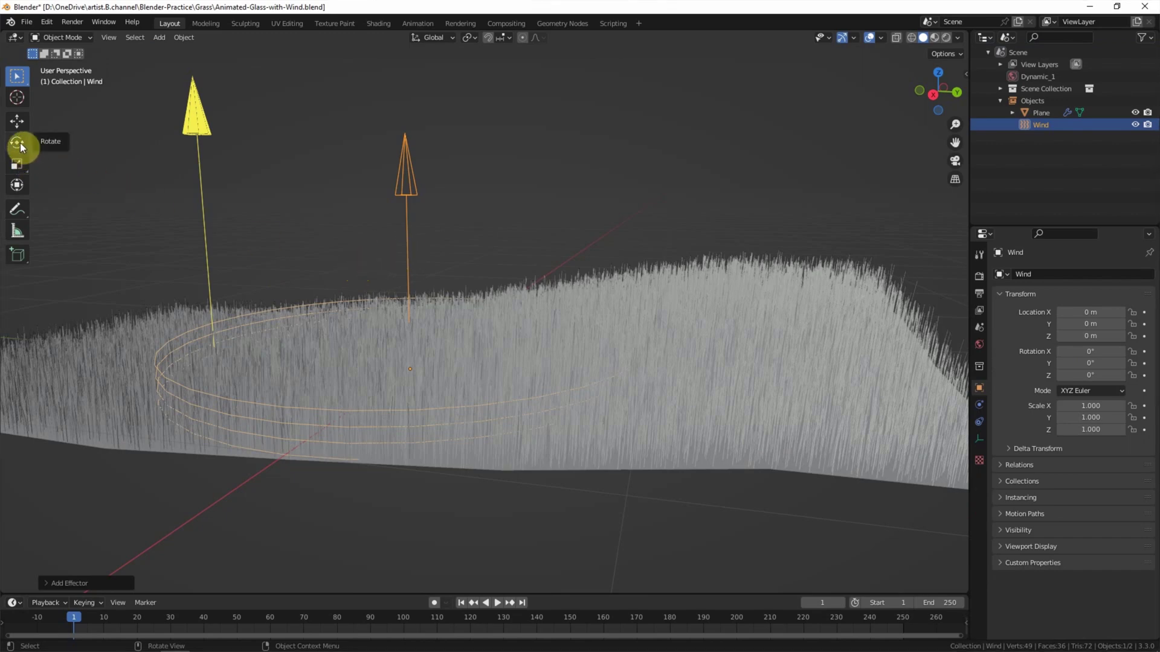
# Raise the Wind field to about Z 0.37 m and tilt it to roughly -56.7° on X
pyautogui.click(17, 122)
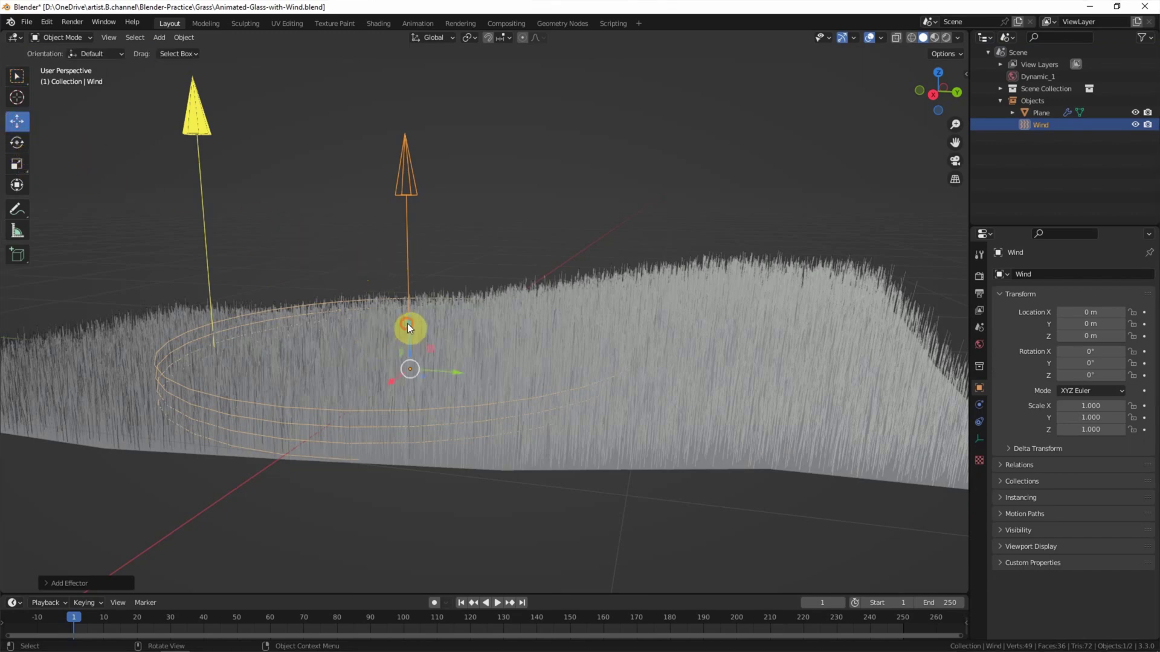
pyautogui.moveTo(407, 324); pyautogui.dragTo(447, 304)
pyautogui.click(19, 145)
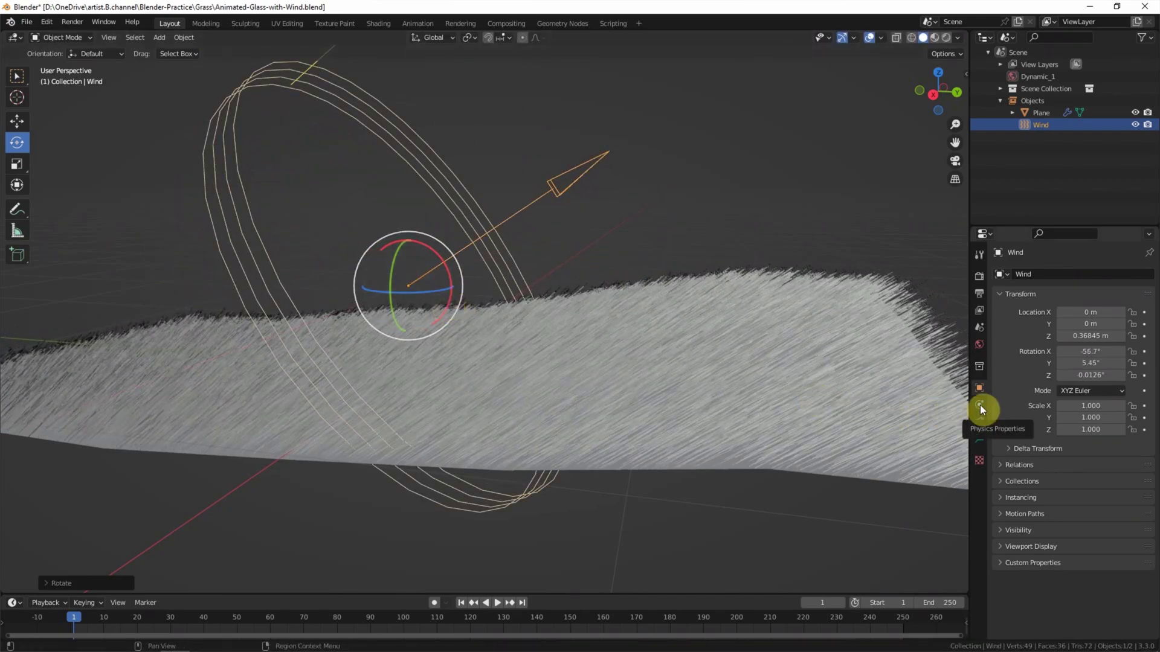
# In Physics Properties, change the Wind field's Strength from 1.000 to 0.1
pyautogui.click(980, 405)
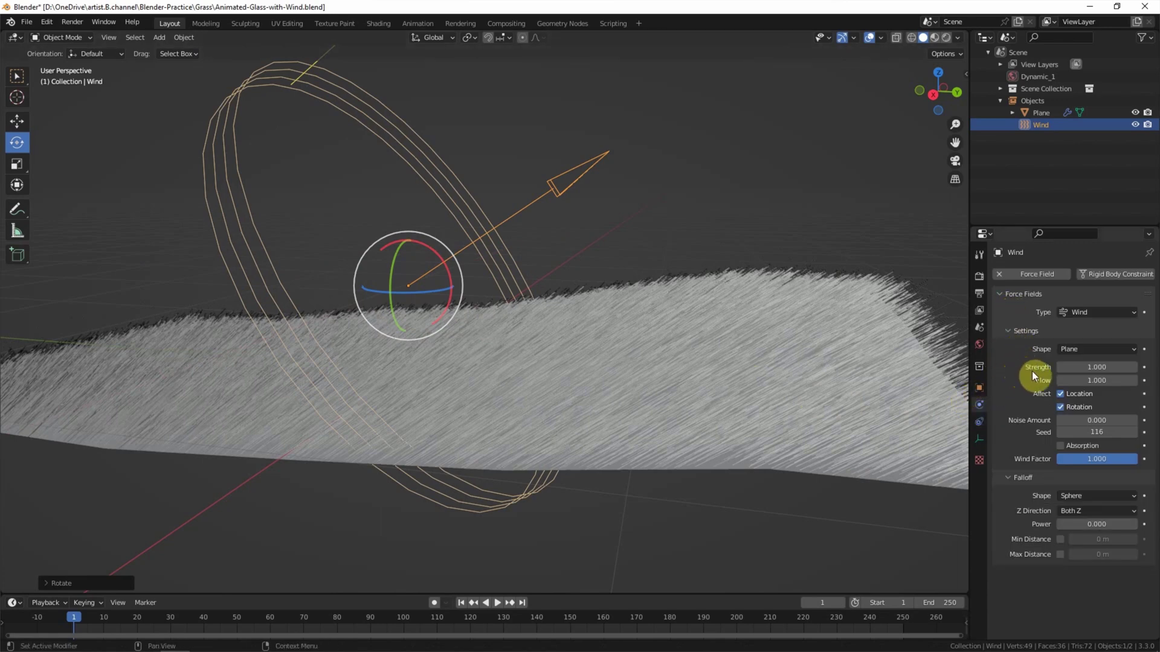
pyautogui.moveTo(1086, 368)
pyautogui.mouseDown()
pyautogui.moveTo(1140, 367)
pyautogui.moveTo(1091, 368)
pyautogui.mouseUp()
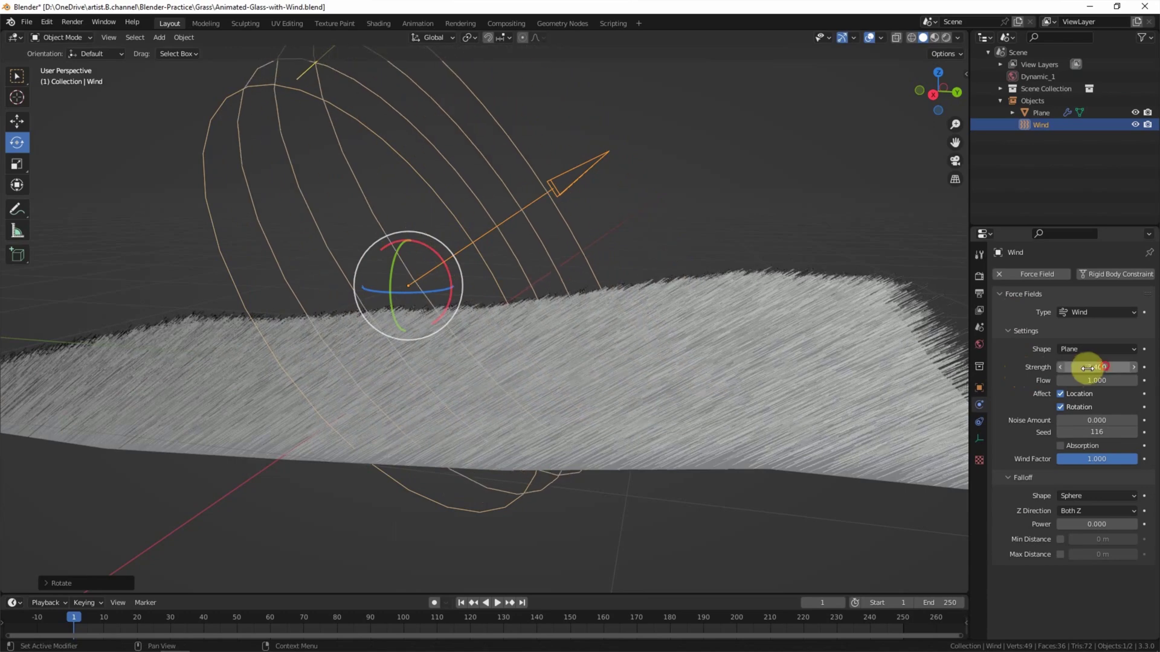
pyautogui.click(1091, 368)
pyautogui.write('1')
pyautogui.press('Return')
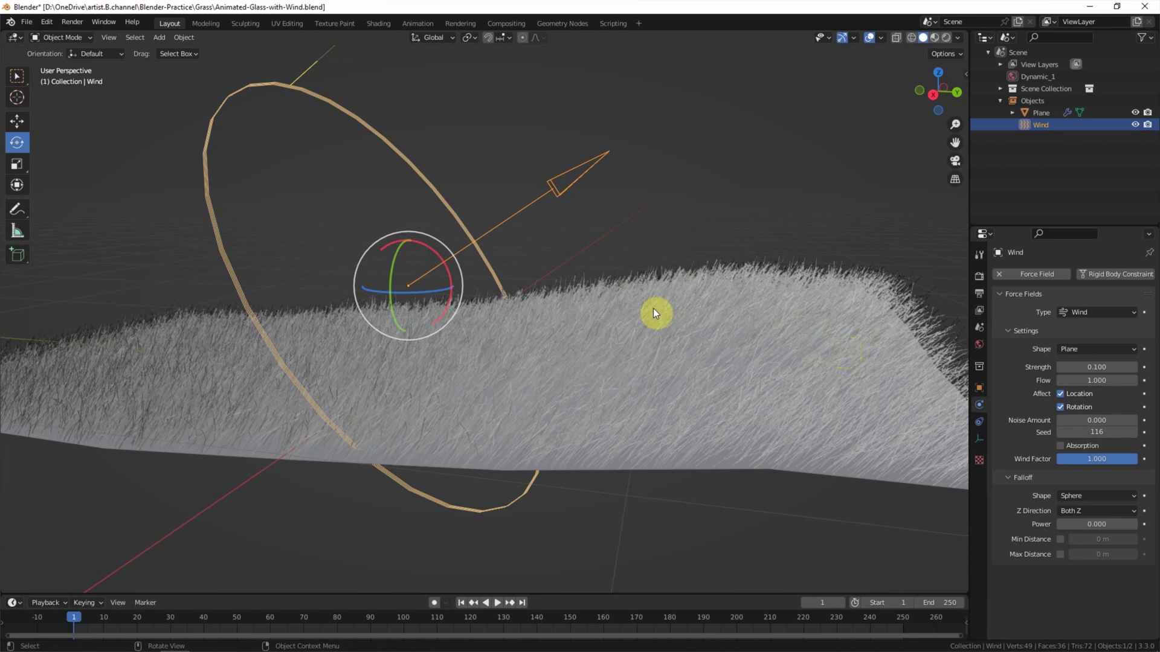
# Add a Turbulence force field to the scene
pyautogui.click(159, 37)
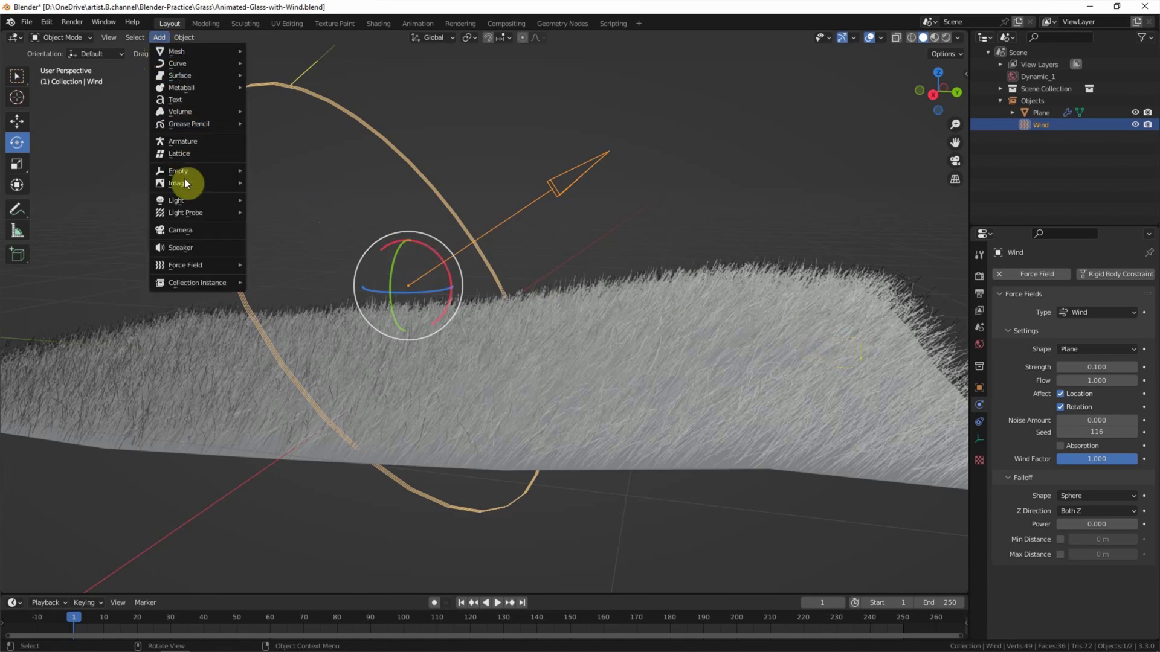
pyautogui.moveTo(204, 266)
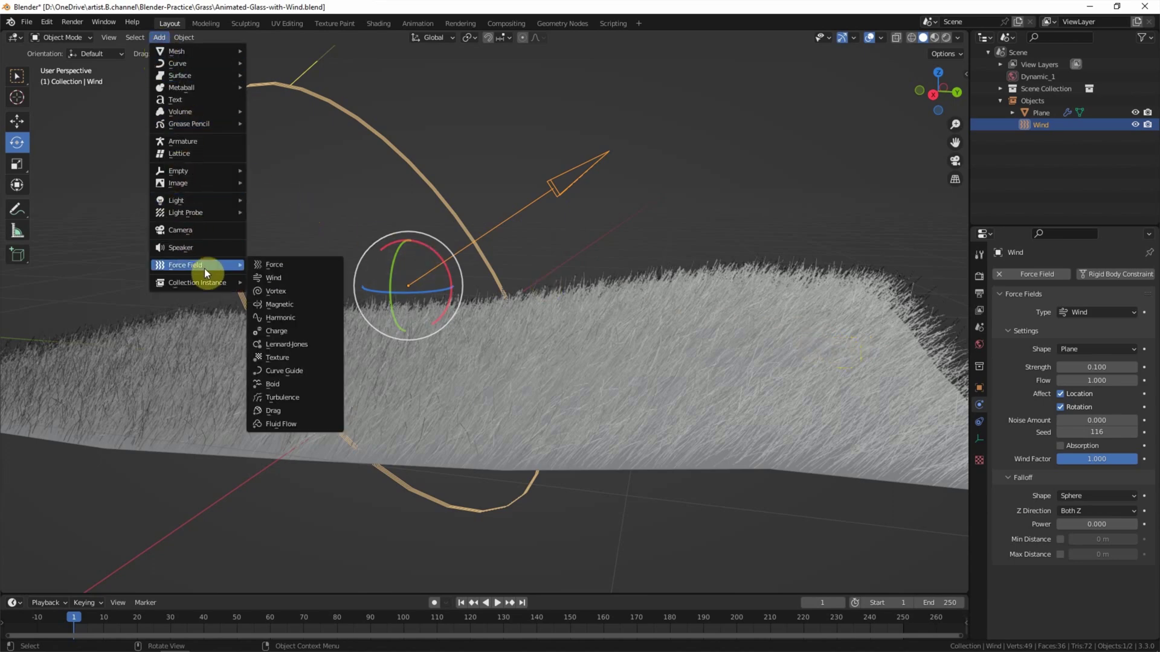
pyautogui.click(317, 397)
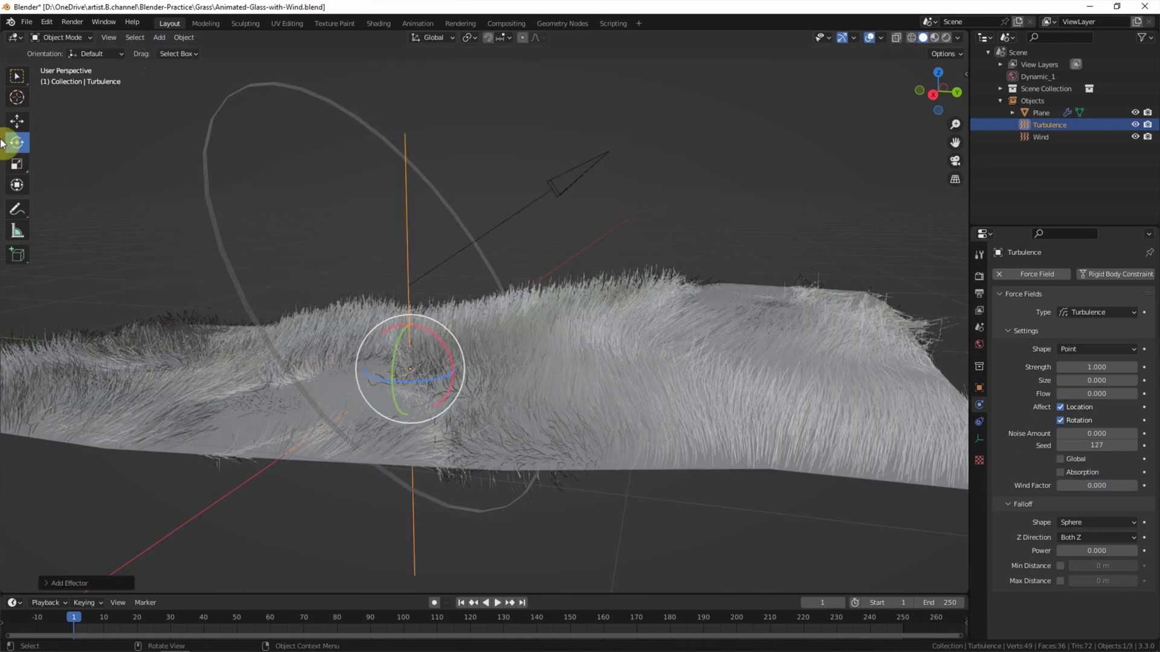
# Move the Turbulence field up above the grass and sideways along Y
pyautogui.click(17, 121)
pyautogui.moveTo(406, 324); pyautogui.dragTo(434, 163)
pyautogui.moveTo(452, 222)
pyautogui.mouseDown()
pyautogui.moveTo(420, 207)
pyautogui.moveTo(191, 197)
pyautogui.moveTo(724, 247)
pyautogui.moveTo(438, 215)
pyautogui.mouseUp()
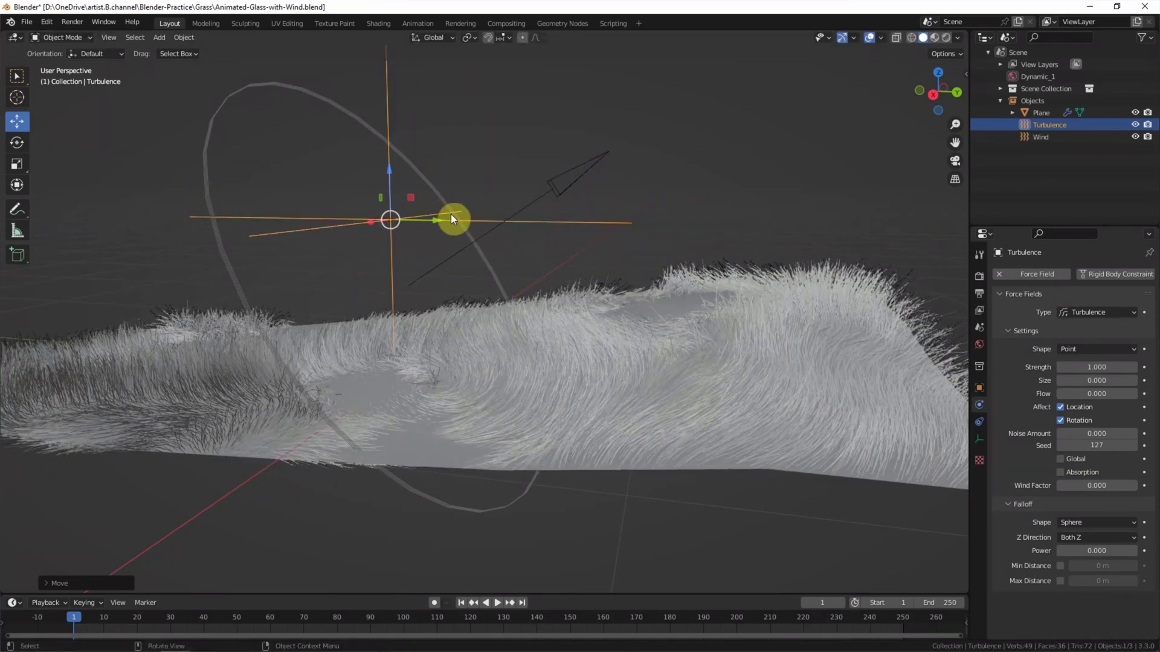
# Change the Turbulence Strength field from 1.000 to 0.1
pyautogui.doubleClick(1094, 368)
pyautogui.write('0.1')
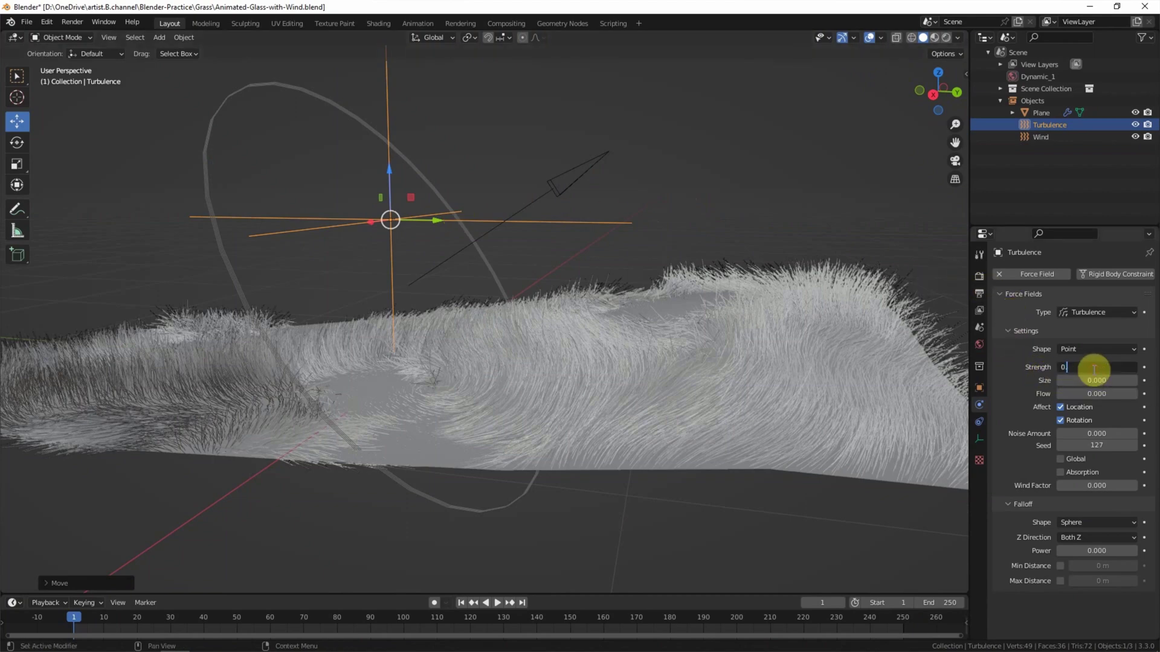
pyautogui.press('Return')
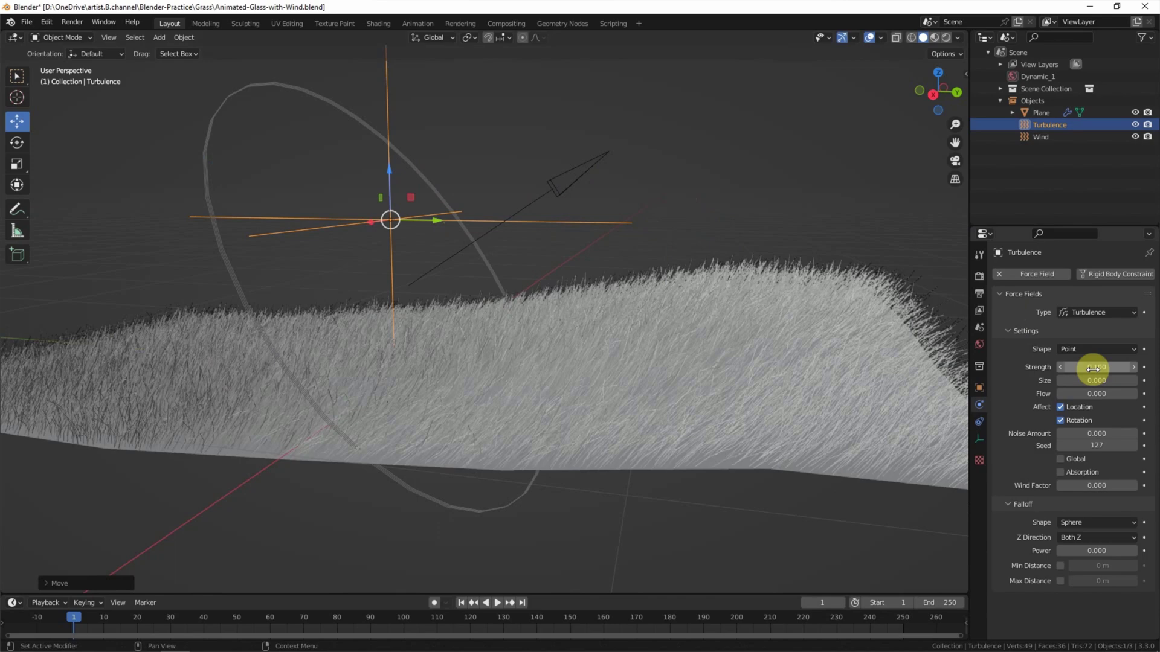
# With Auto Keying on, key the Turbulence field on one side at frame 1 and the far side at frame 250
pyautogui.click(433, 603)
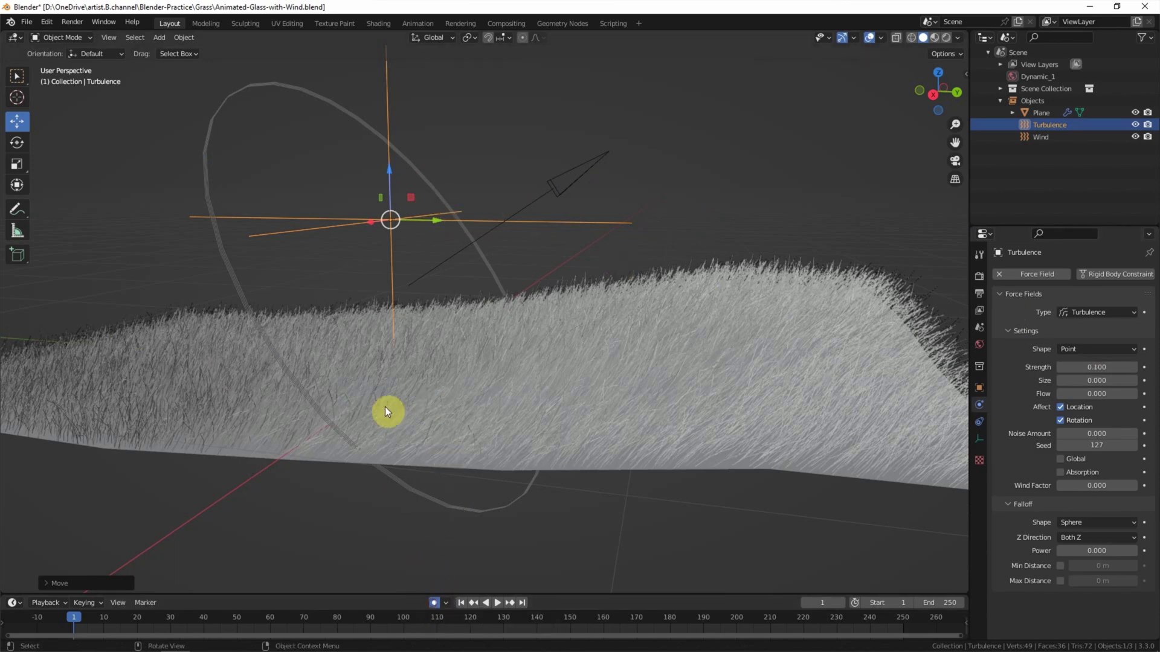
pyautogui.moveTo(437, 224); pyautogui.dragTo(93, 261)
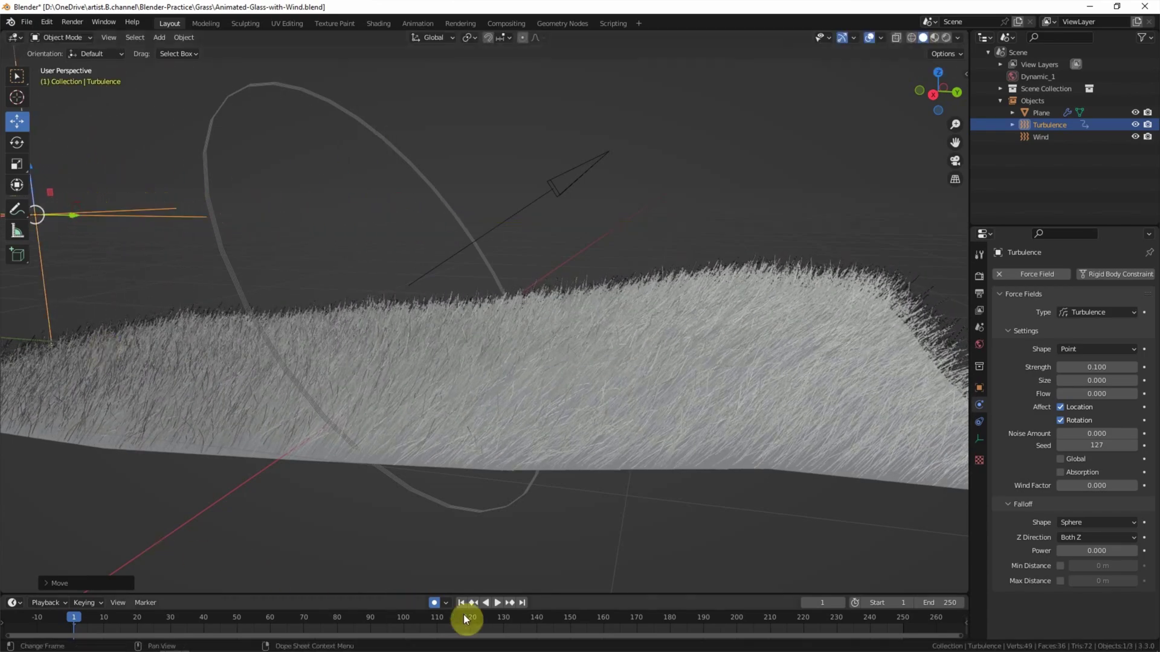
pyautogui.click(522, 603)
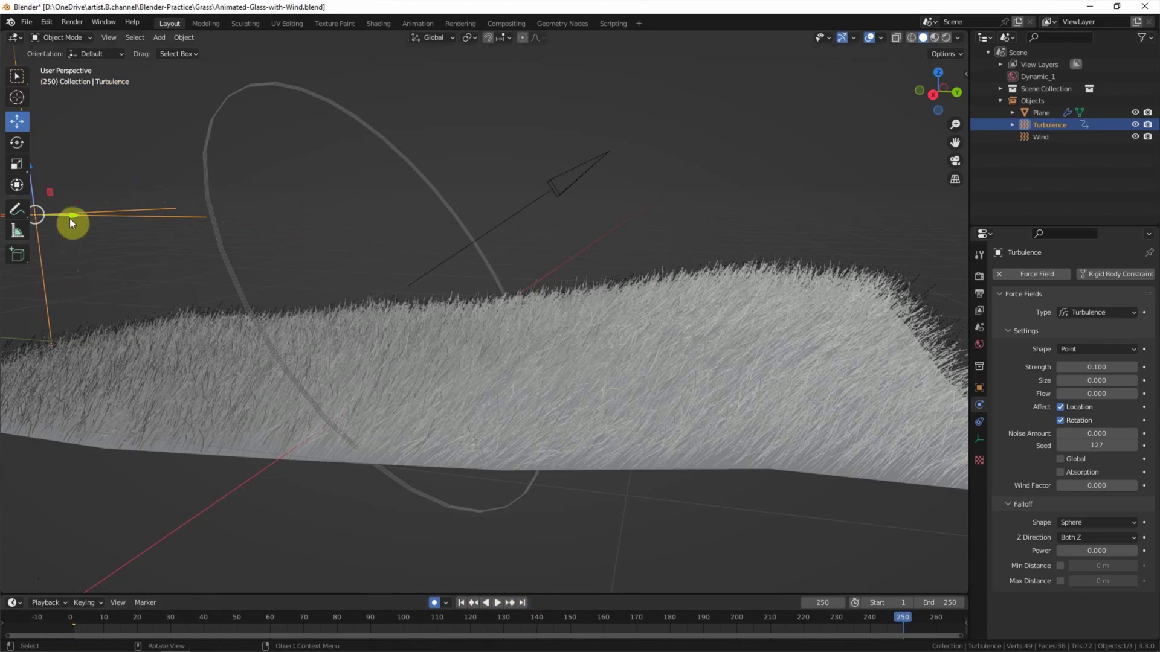
pyautogui.moveTo(71, 214); pyautogui.dragTo(935, 281)
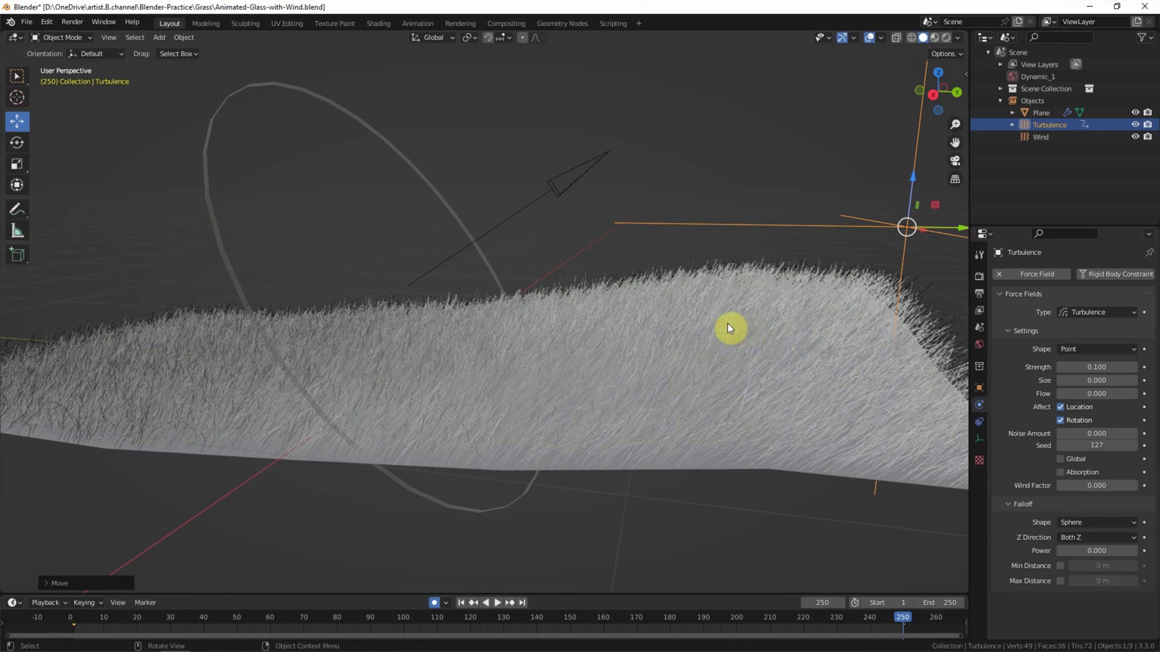
# Play the animation from frame 1 and stop playback around frame 229
pyautogui.click(460, 607)
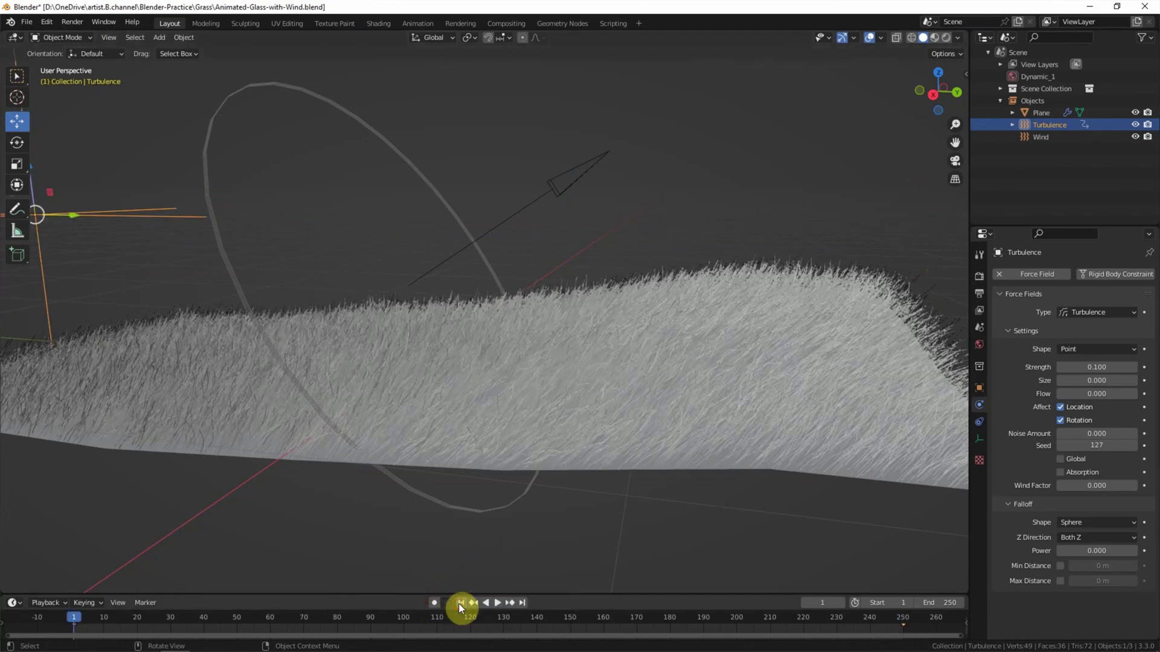
pyautogui.click(495, 604)
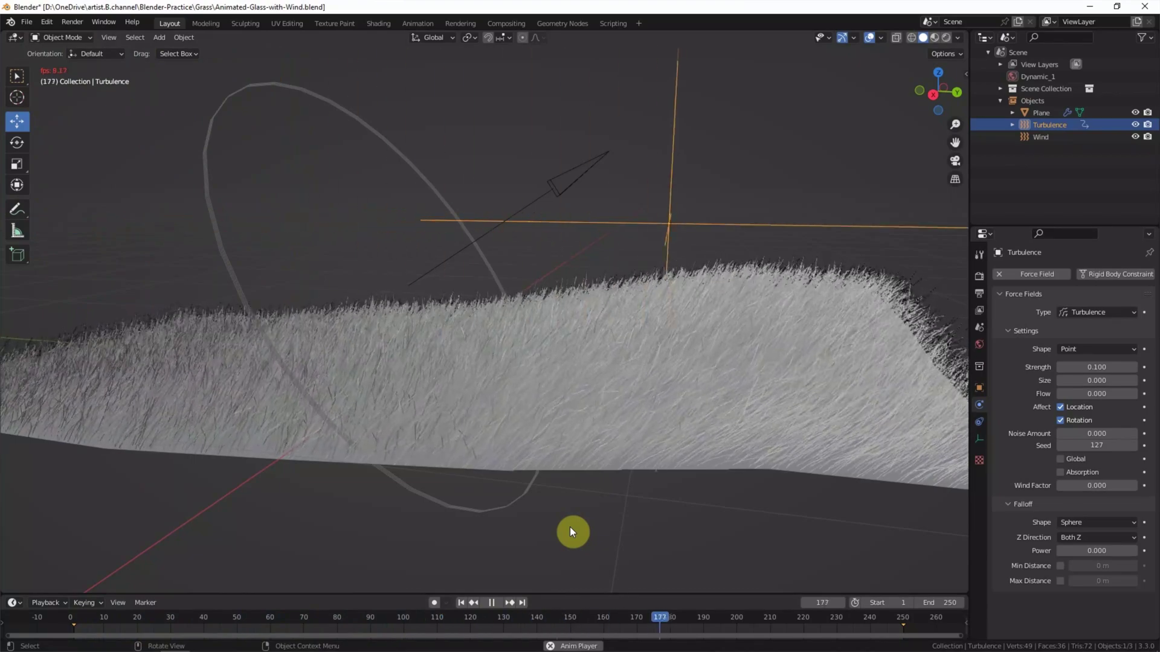
pyautogui.press('space')
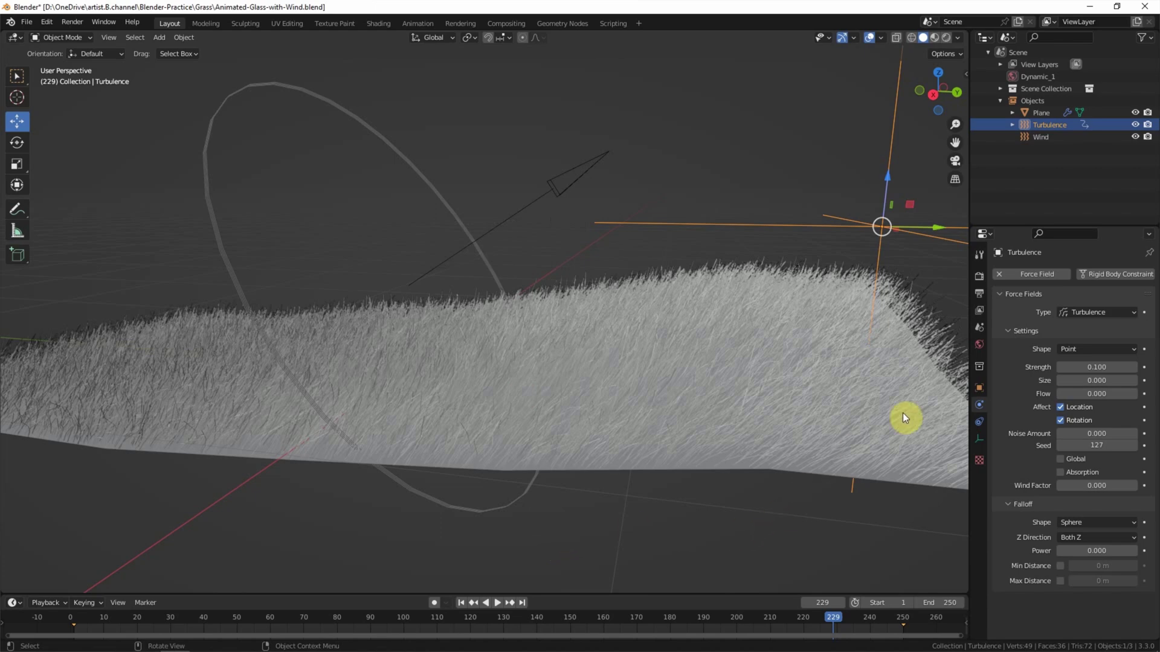
# Re-enable viewport and render visibility of the Plane's ParticleSystem.001 and .002, then zoom in on the grass
pyautogui.click(1035, 113)
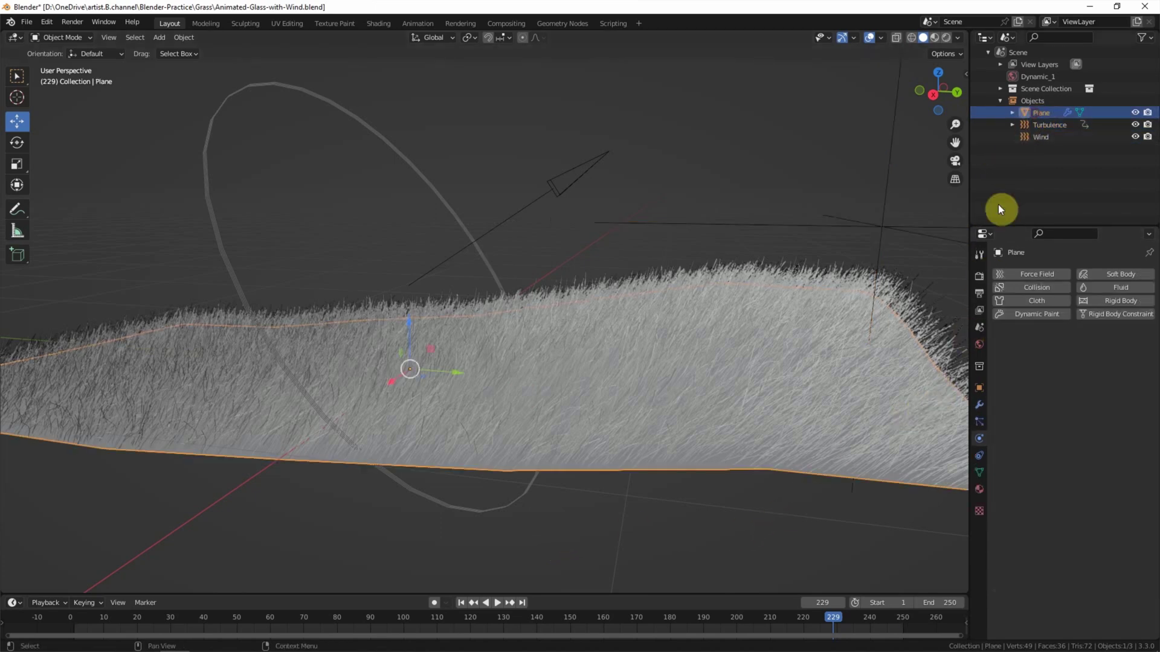
pyautogui.click(980, 422)
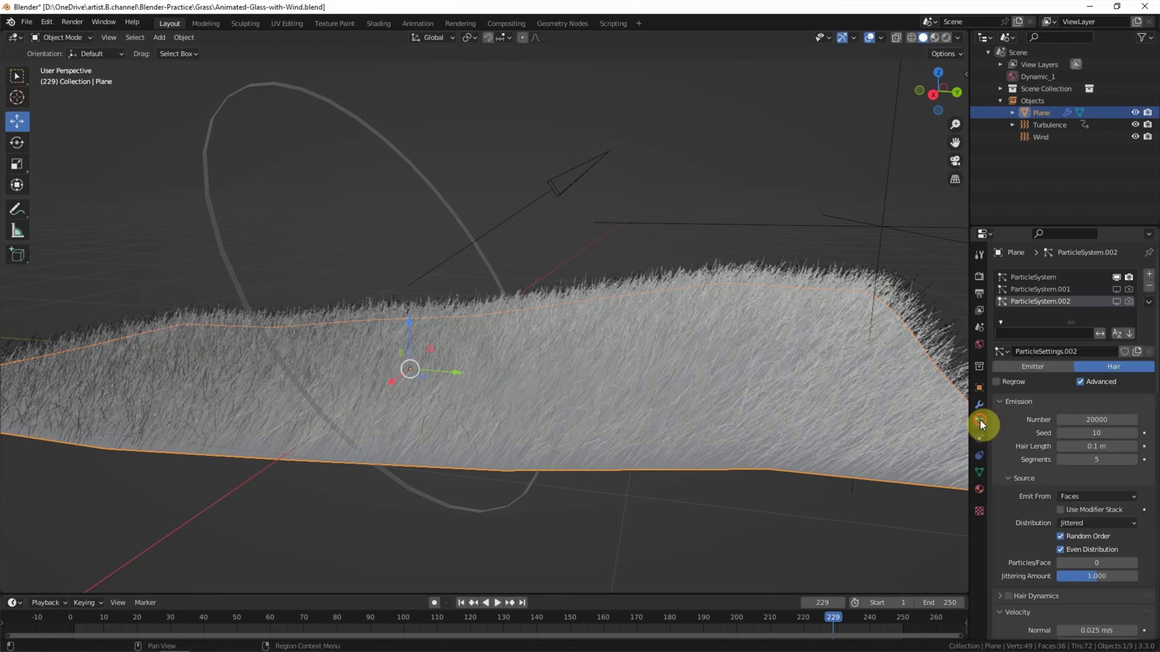
pyautogui.click(1117, 289)
pyautogui.click(1129, 288)
pyautogui.click(1128, 302)
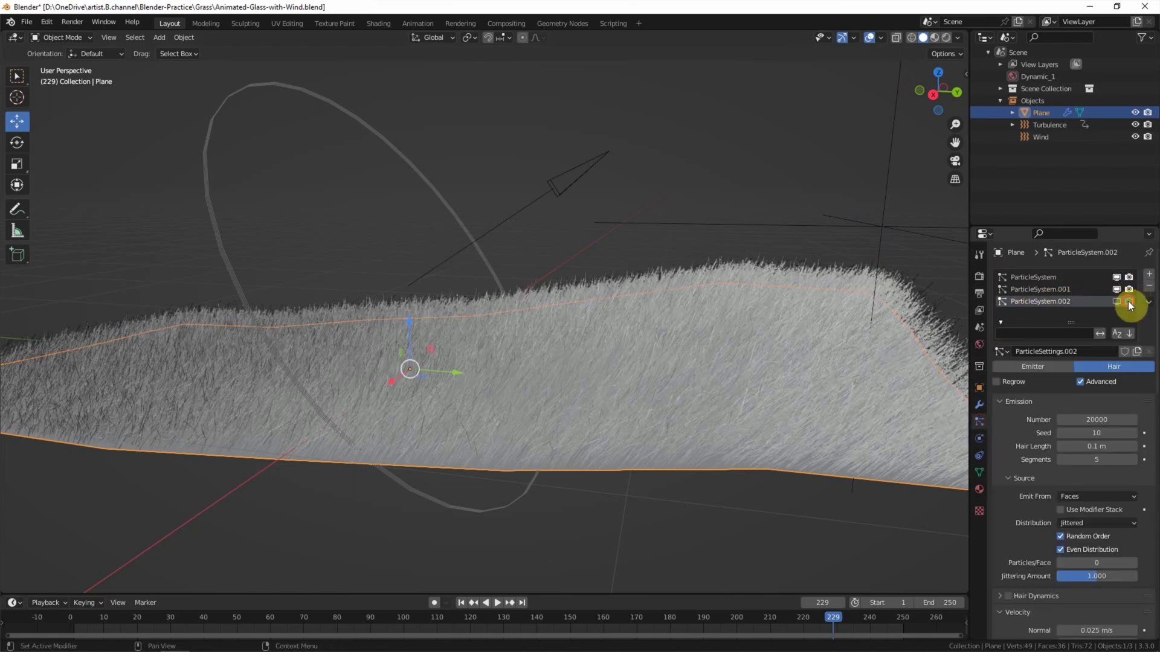
pyautogui.click(1116, 301)
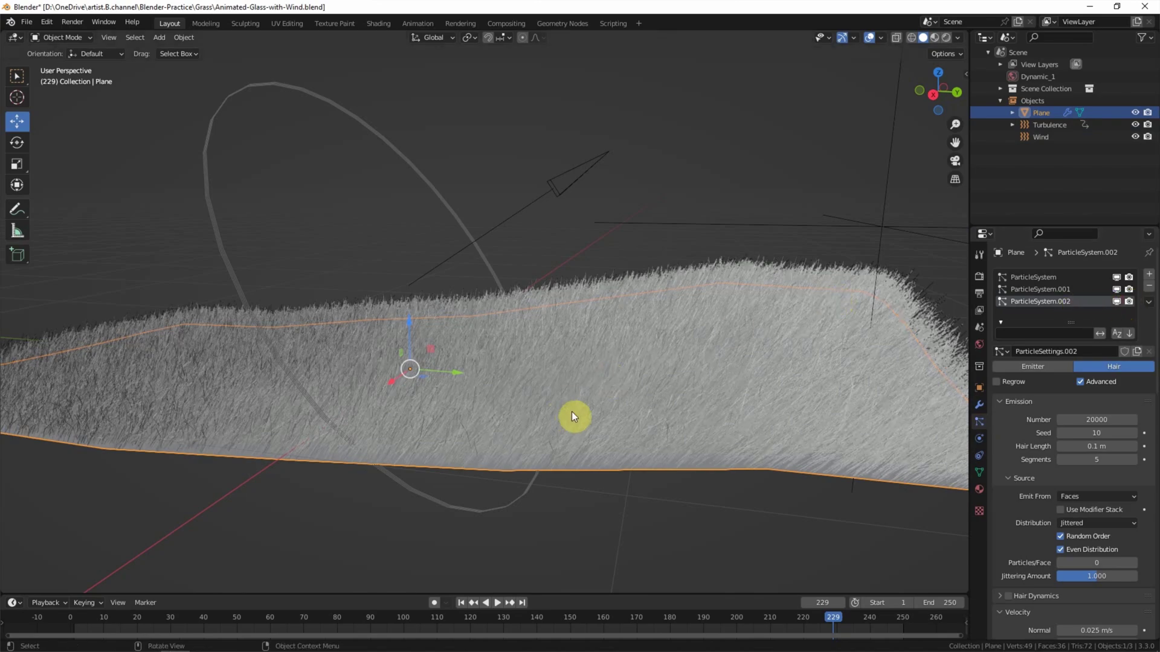
pyautogui.scroll(5, 571, 411)
pyautogui.moveTo(575, 409); pyautogui.dragTo(674, 402, button='middle')
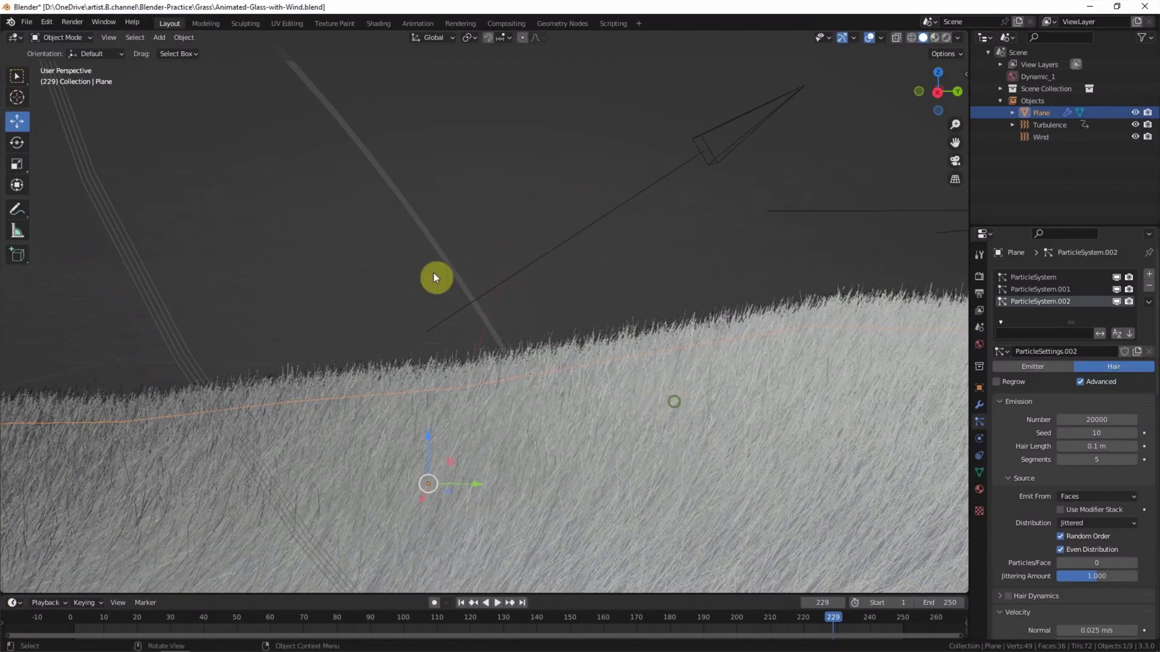
# Open the Render menu showing Render Image and Render Animation
pyautogui.click(73, 22)
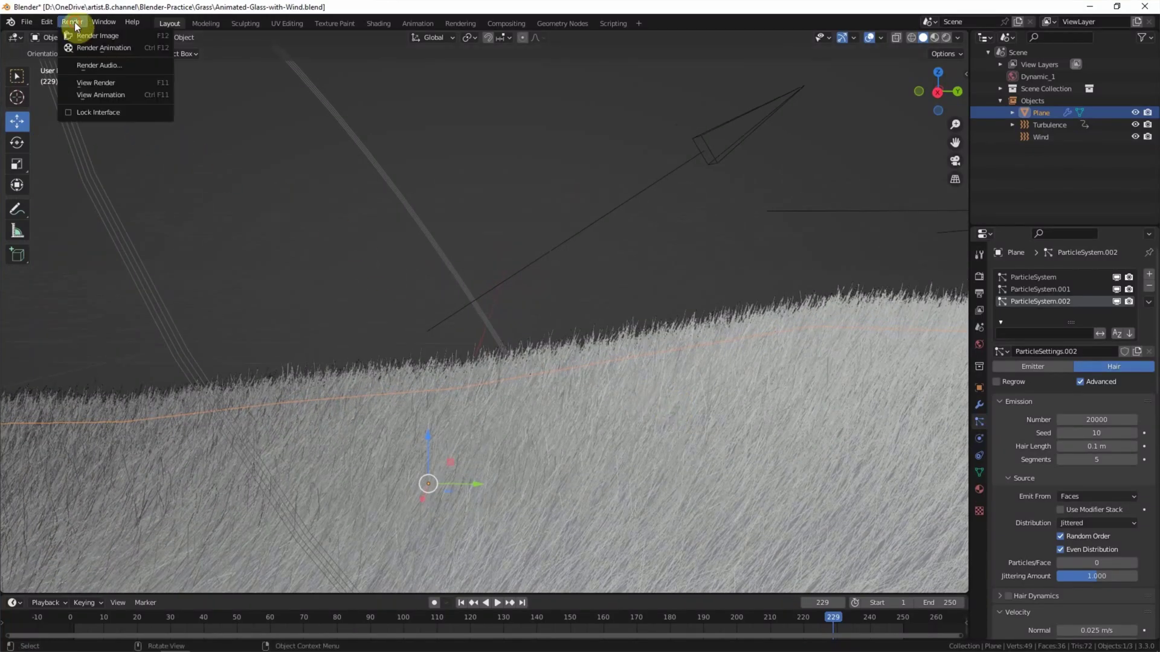